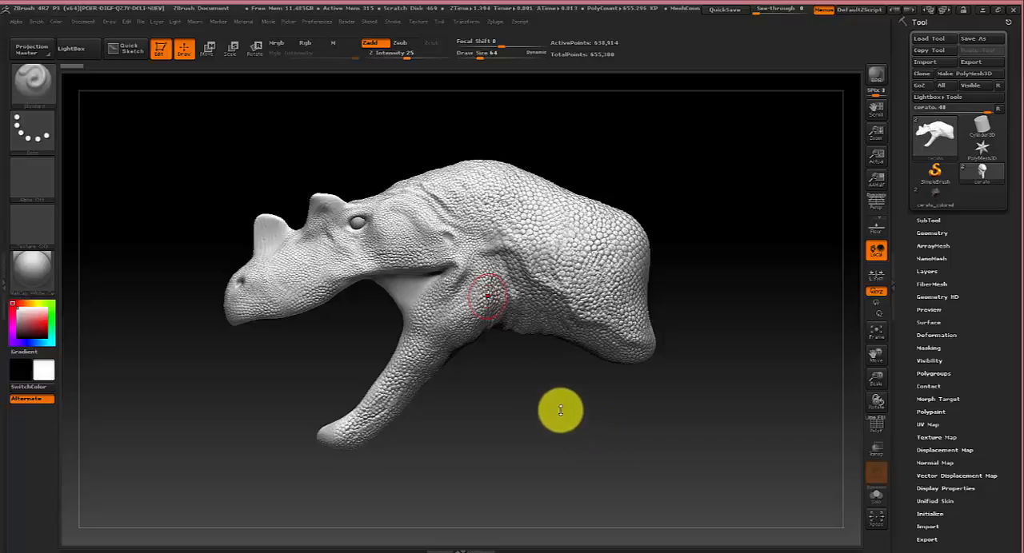
Open the first photo in the white throated monitor image results and examine the lizard's skin.
{"action": "left_click_drag", "start_coordinate": [288, 359], "coordinate": [571, 399]}
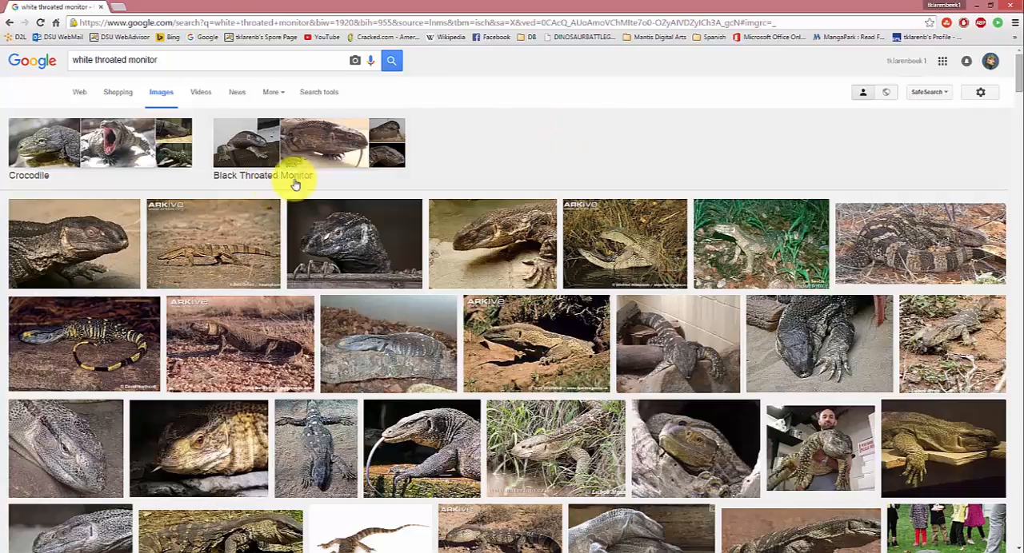
{"action": "left_click", "coordinate": [114, 242]}
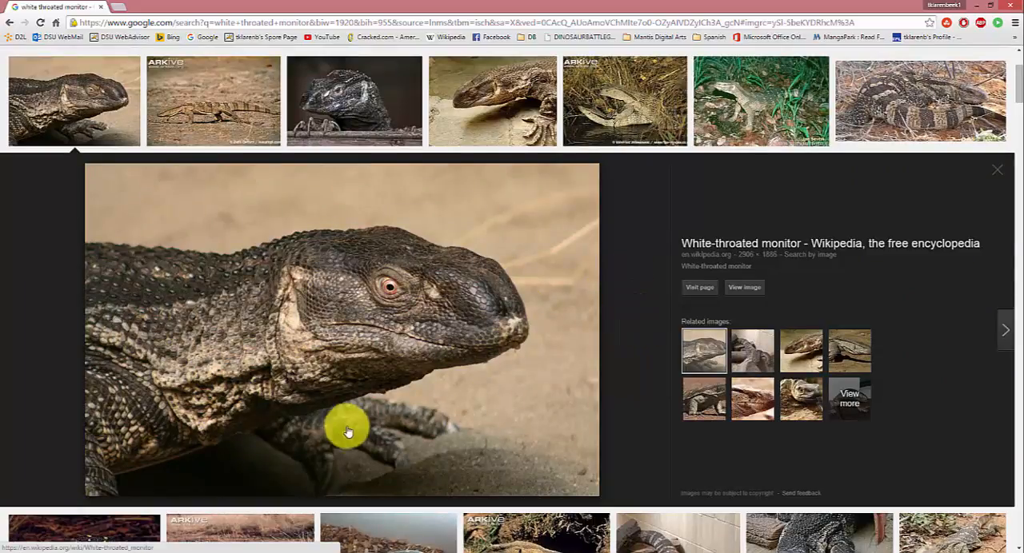
{"action": "scroll", "coordinate": [488, 419], "scroll_direction": "up", "scroll_amount": 3}
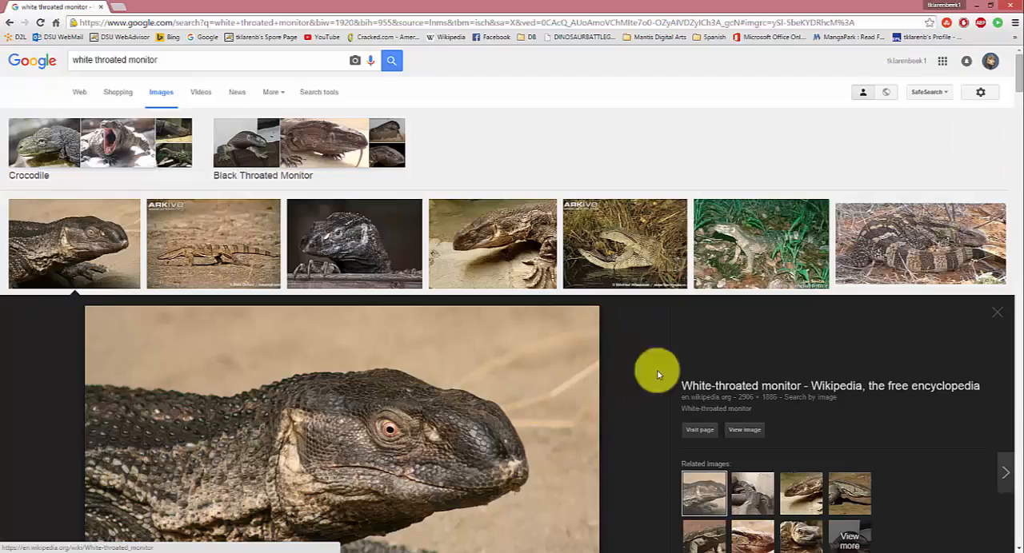
{"action": "scroll", "coordinate": [548, 384], "scroll_direction": "down", "scroll_amount": 2}
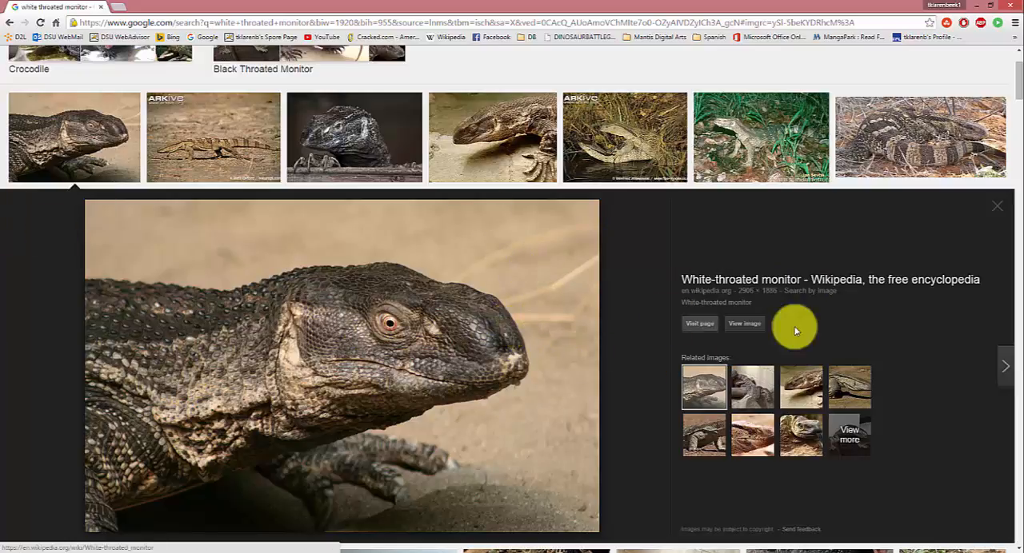
Switch back to ZBrush and assign the SkinShade4 material to the dinosaur model.
{"action": "left_click", "coordinate": [213, 552]}
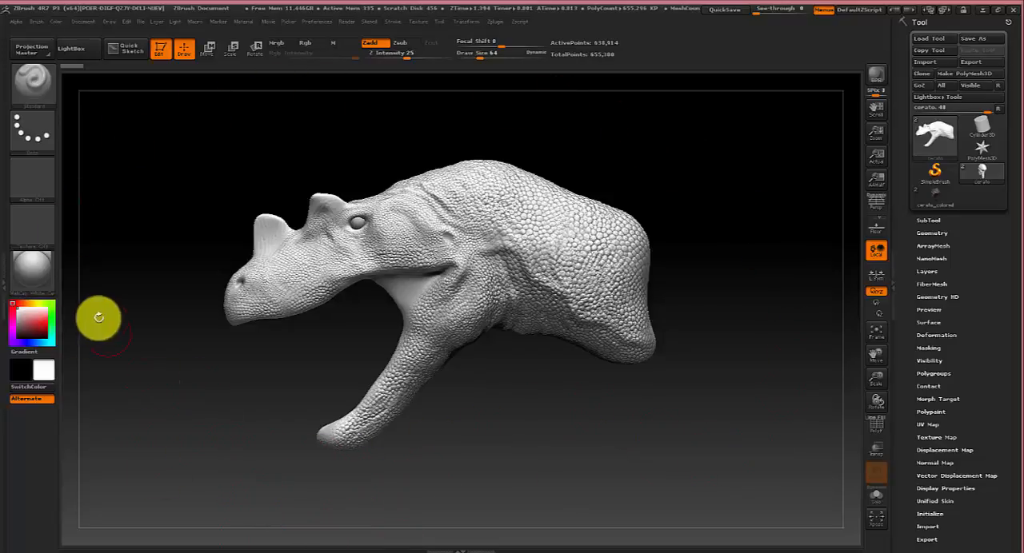
{"action": "mouse_move", "coordinate": [40, 276]}
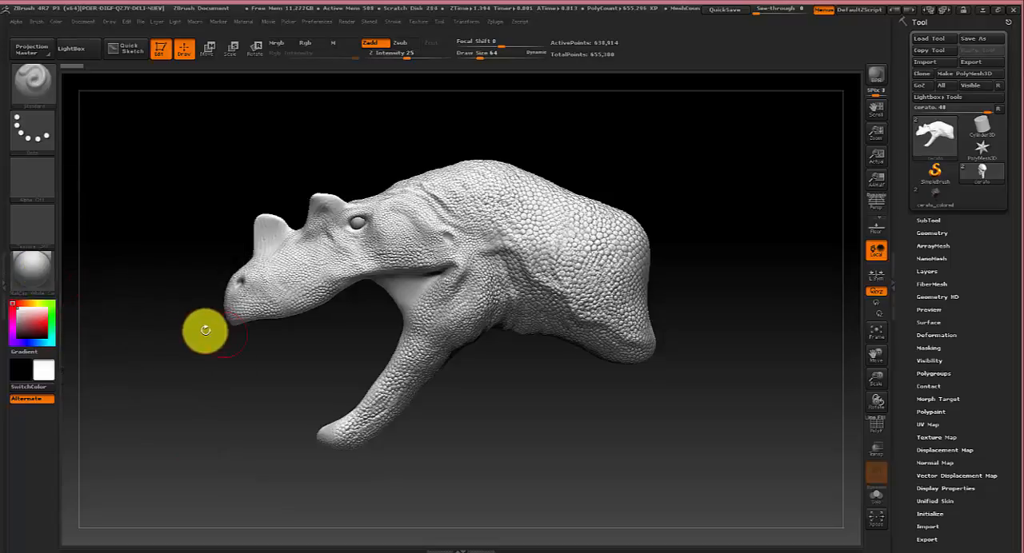
{"action": "key", "text": "m"}
{"action": "mouse_move", "coordinate": [707, 344]}
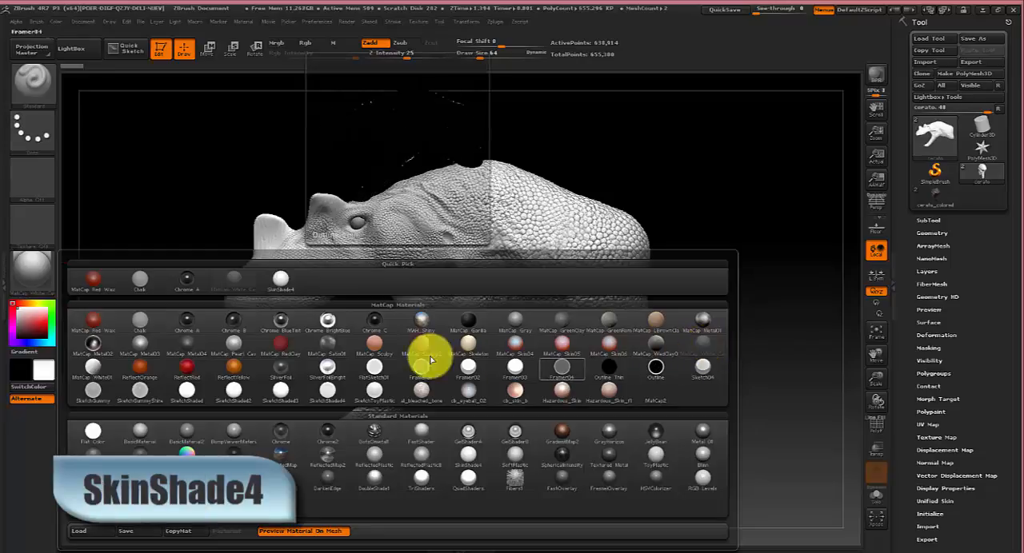
{"action": "left_click", "coordinate": [283, 280]}
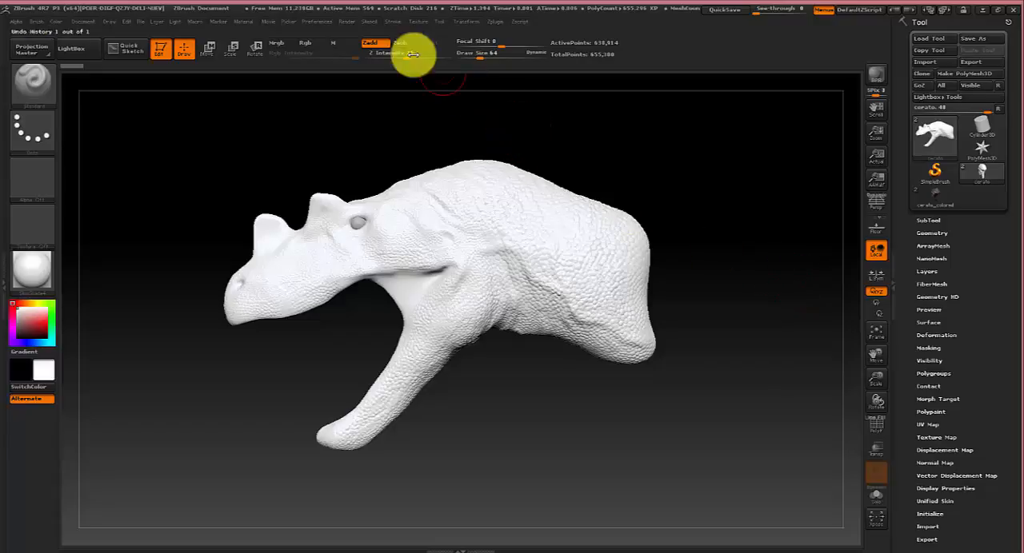
Dock the Texture palette and import the Whitethroatedmonitor image from the Desktop as a texture.
{"action": "left_click", "coordinate": [416, 21]}
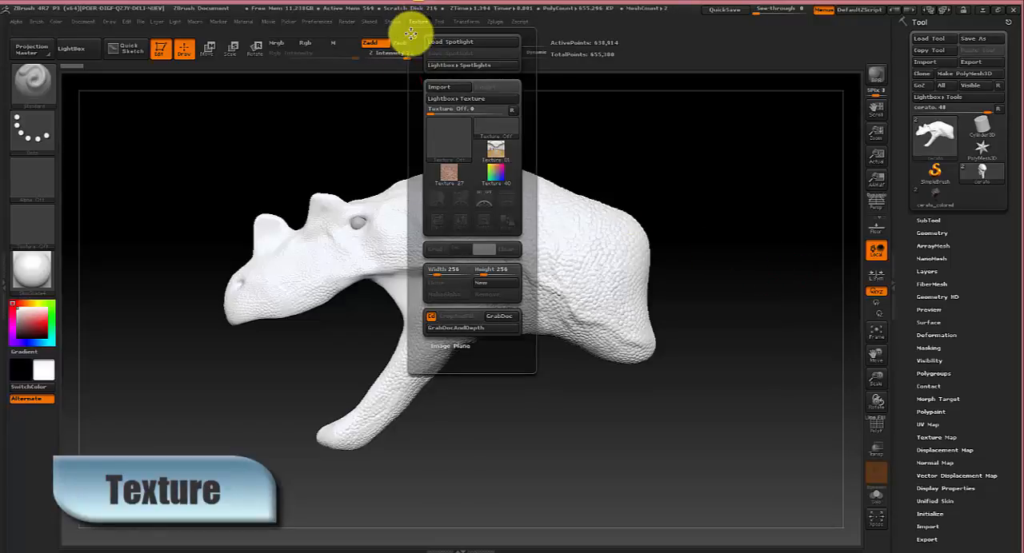
{"action": "left_click", "coordinate": [413, 36]}
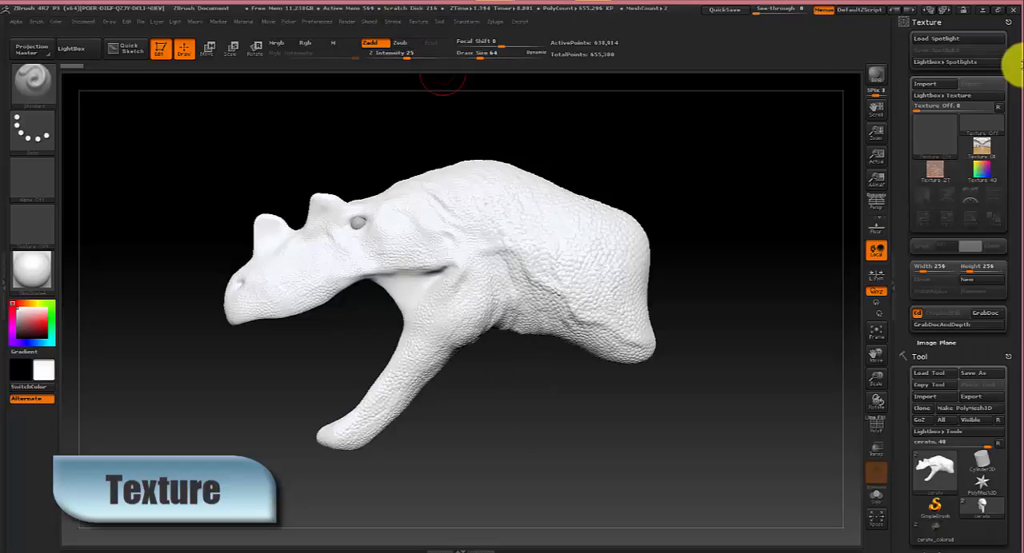
{"action": "left_click", "coordinate": [941, 86]}
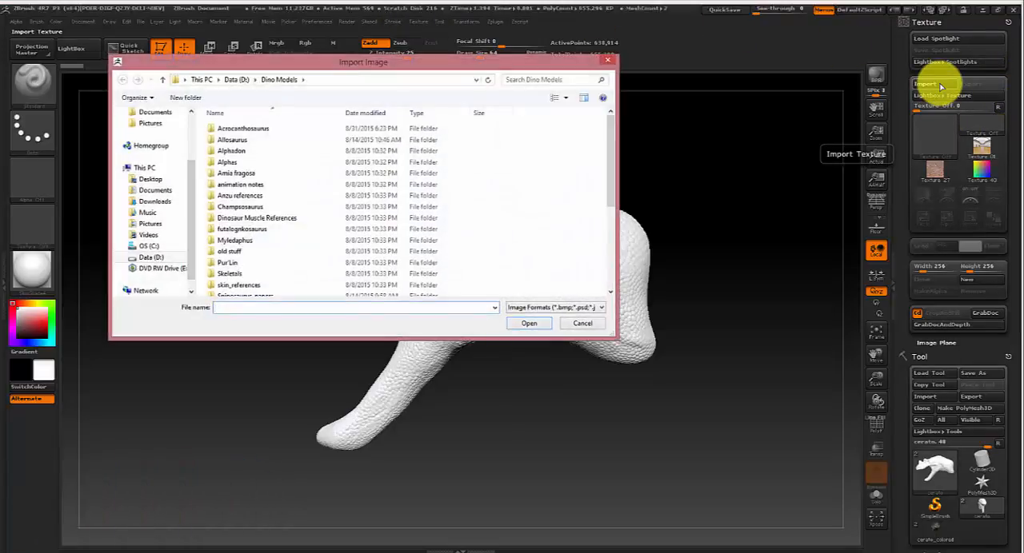
{"action": "left_click", "coordinate": [137, 182]}
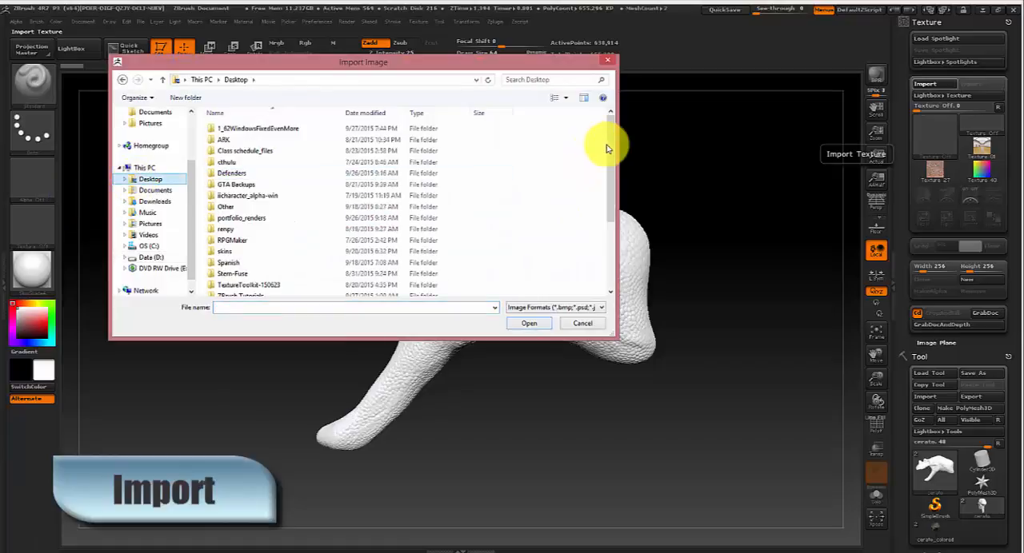
{"action": "left_click_drag", "start_coordinate": [608, 144], "coordinate": [599, 224]}
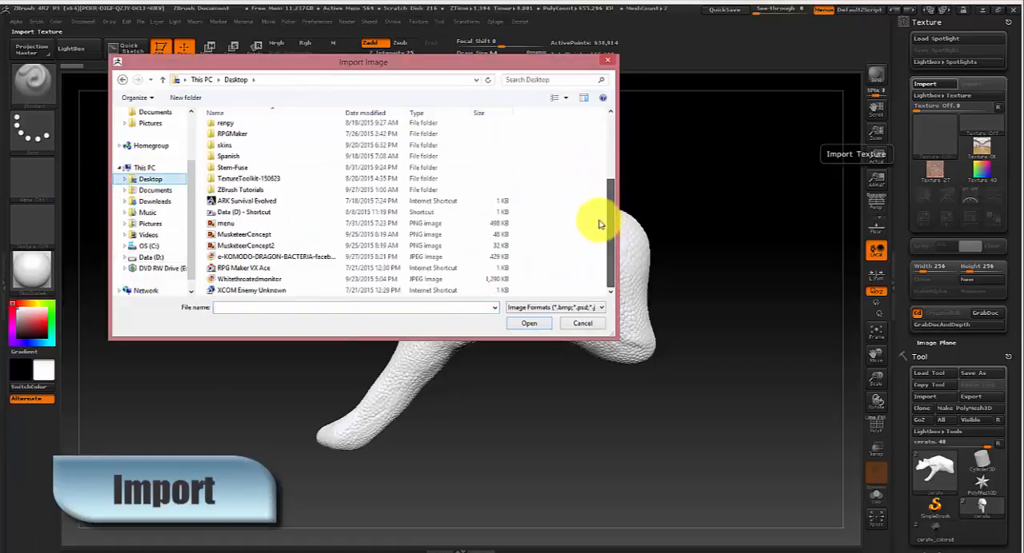
{"action": "double_click", "coordinate": [254, 279]}
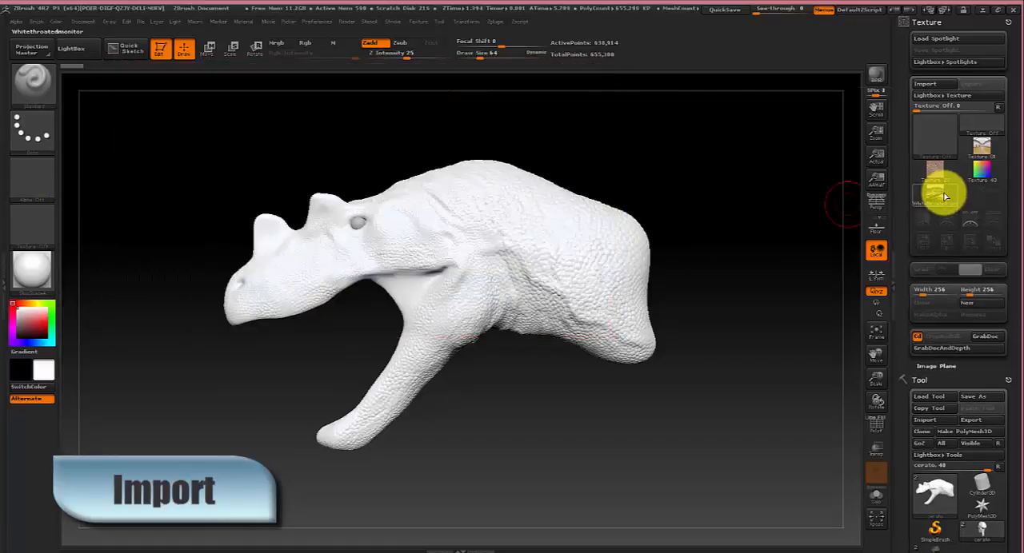
Add the Whitethroatedmonitor texture to Spotlight and hide LightBox.
{"action": "mouse_move", "coordinate": [944, 197]}
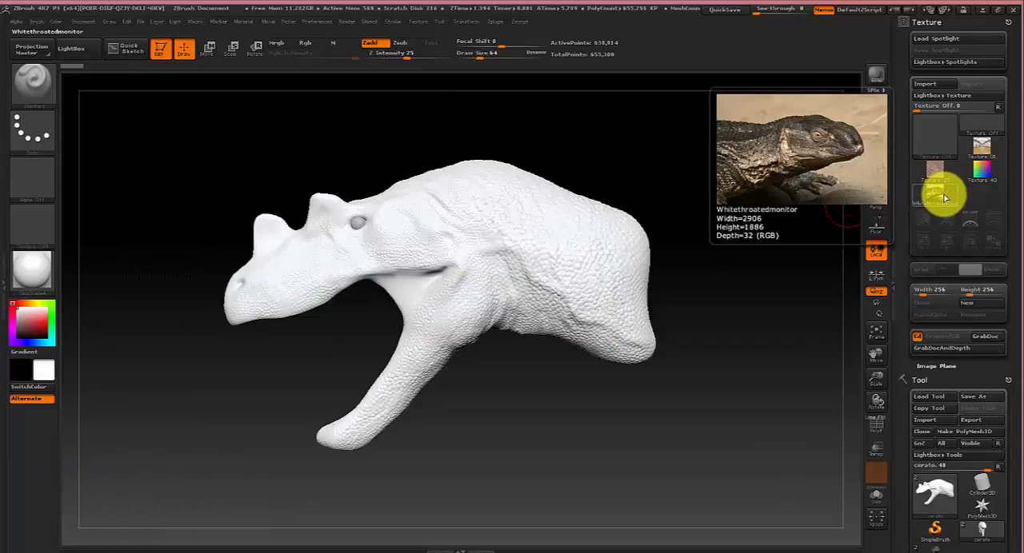
{"action": "left_click", "coordinate": [945, 197]}
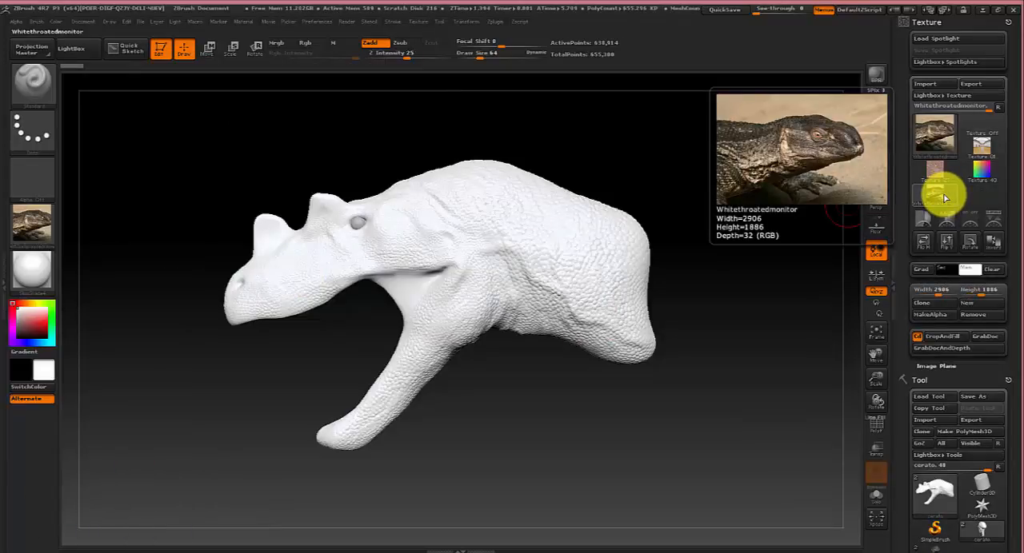
{"action": "left_click", "coordinate": [996, 222]}
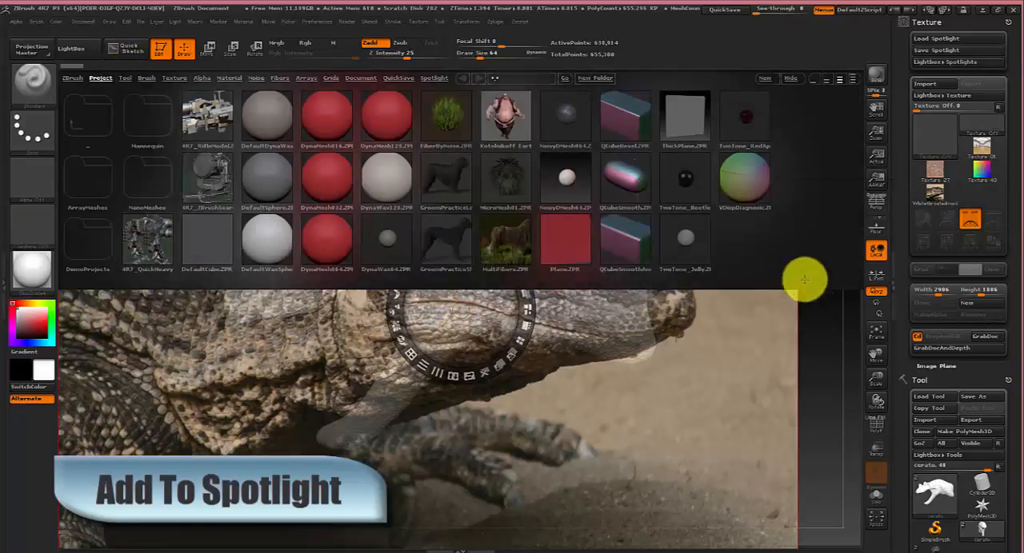
{"action": "left_click", "coordinate": [84, 55]}
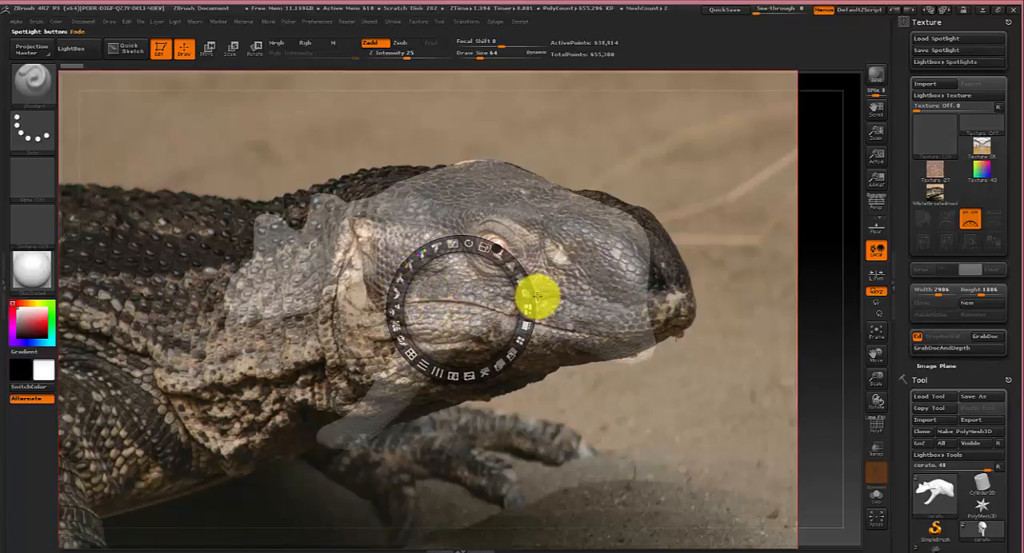
Scale down the Spotlight photo, fade it so the model shows through, and rotate it level.
{"action": "left_click_drag", "start_coordinate": [537, 296], "coordinate": [521, 294]}
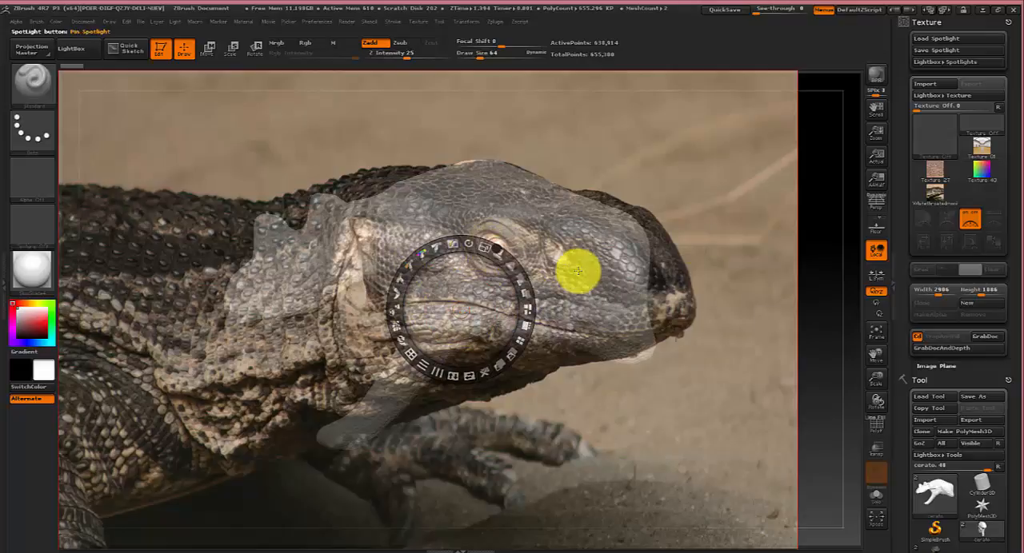
{"action": "left_click_drag", "start_coordinate": [486, 242], "coordinate": [459, 235]}
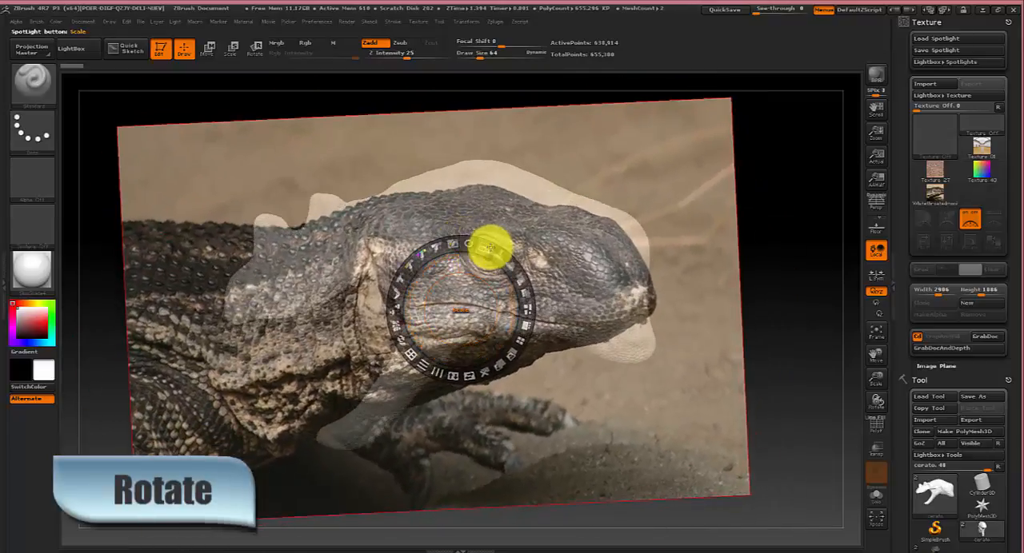
{"action": "mouse_move", "coordinate": [520, 283]}
{"action": "left_mouse_down"}
{"action": "mouse_move", "coordinate": [521, 323]}
{"action": "mouse_move", "coordinate": [484, 229]}
{"action": "mouse_move", "coordinate": [521, 313]}
{"action": "mouse_move", "coordinate": [498, 247]}
{"action": "mouse_move", "coordinate": [507, 272]}
{"action": "mouse_move", "coordinate": [491, 263]}
{"action": "mouse_move", "coordinate": [507, 303]}
{"action": "mouse_move", "coordinate": [499, 255]}
{"action": "mouse_move", "coordinate": [519, 284]}
{"action": "left_mouse_up"}
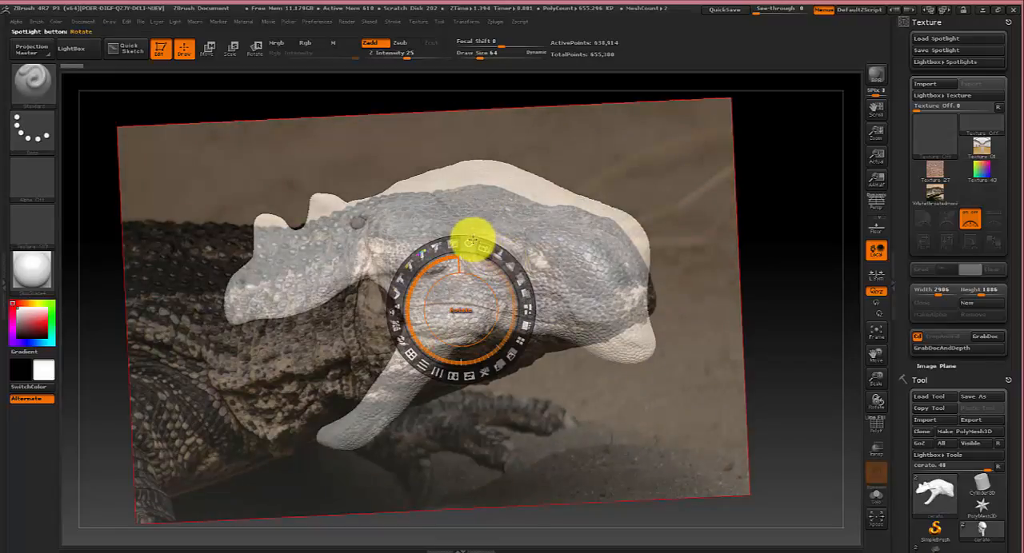
{"action": "left_click_drag", "start_coordinate": [472, 241], "coordinate": [473, 242]}
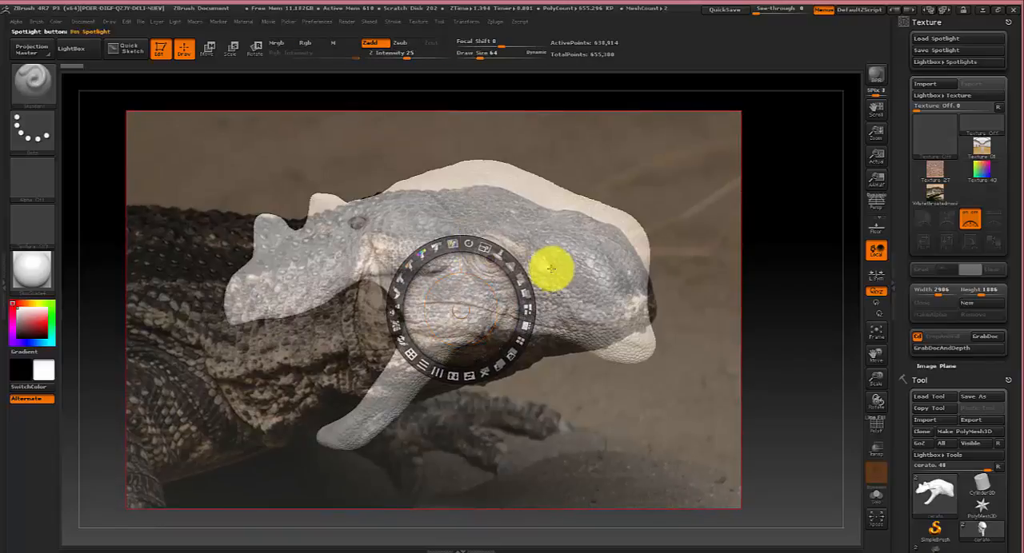
Turn the model to face the same way as the lizard, then rotate, enlarge and reposition the Spotlight photo over its head.
{"action": "key", "text": "z"}
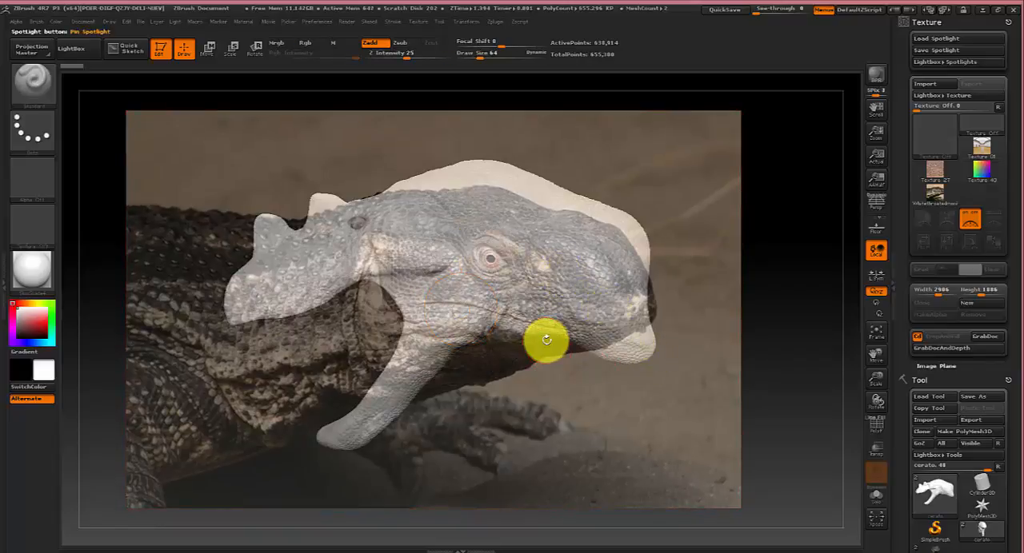
{"action": "left_click_drag", "start_coordinate": [293, 363], "coordinate": [391, 368]}
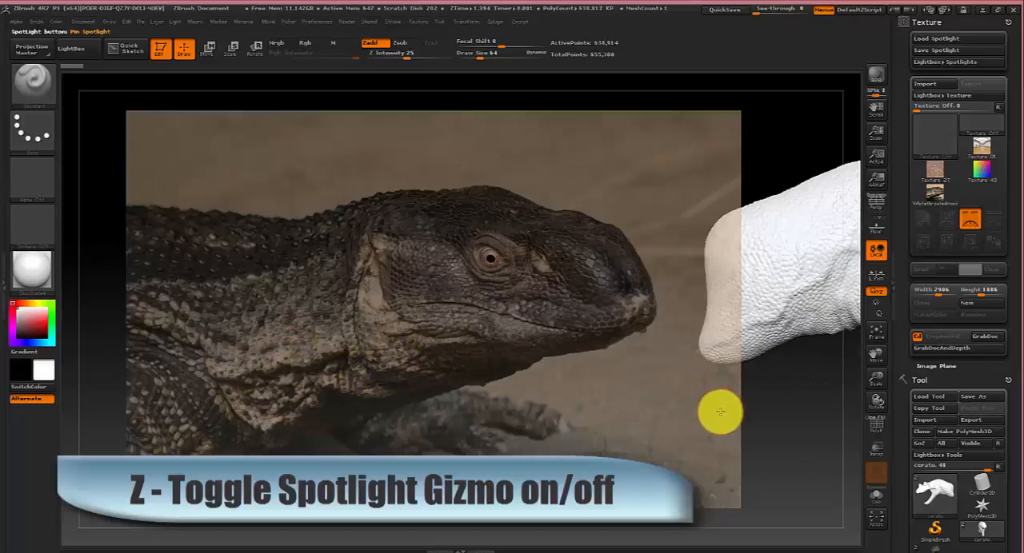
{"action": "left_click_drag", "start_coordinate": [720, 414], "coordinate": [615, 424]}
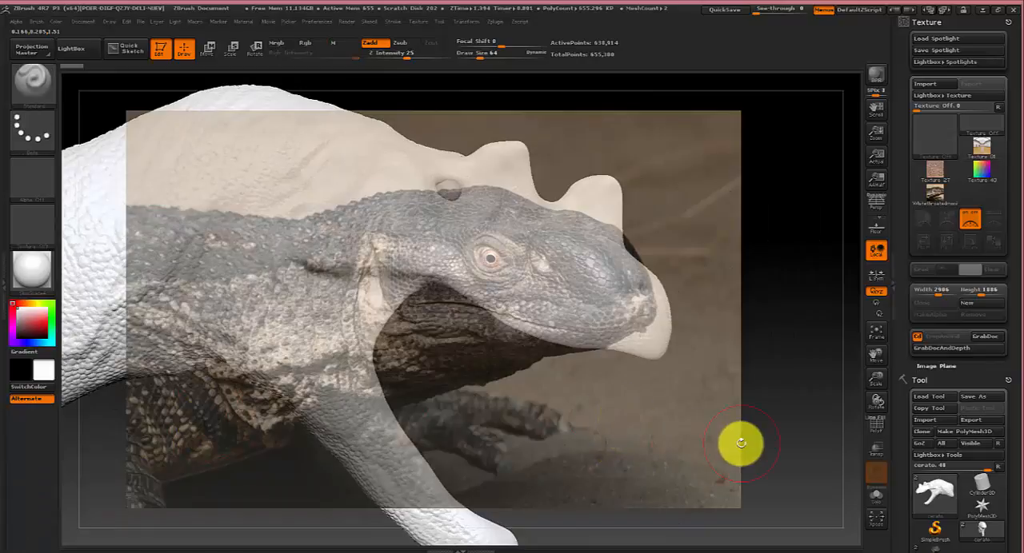
{"action": "key", "text": "shift+z"}
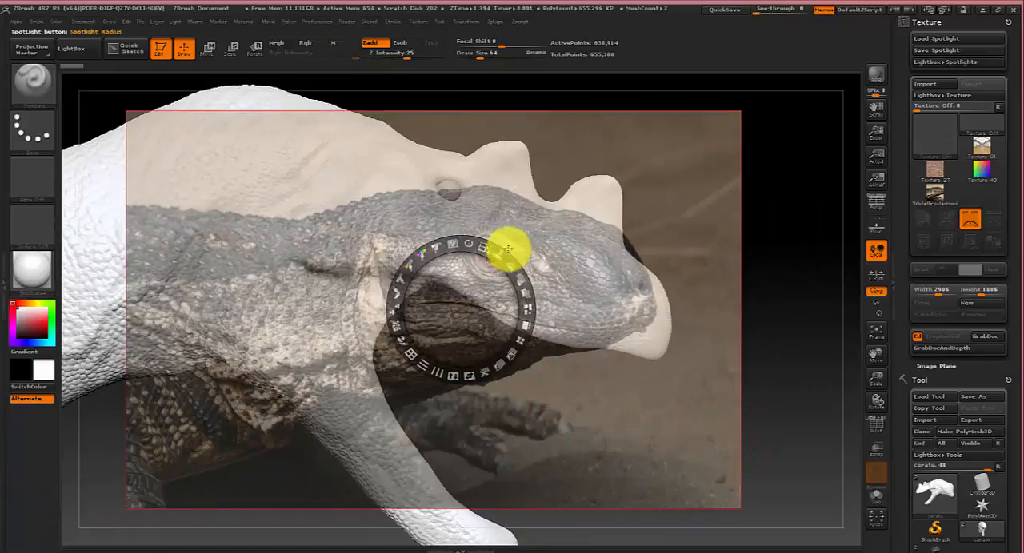
{"action": "left_click_drag", "start_coordinate": [474, 246], "coordinate": [430, 249]}
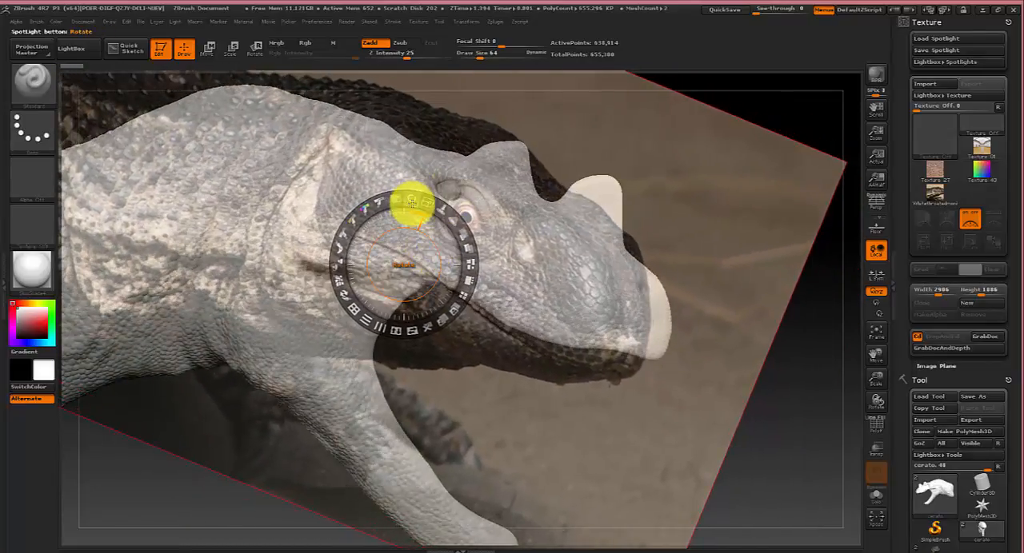
{"action": "left_click_drag", "start_coordinate": [411, 203], "coordinate": [419, 256]}
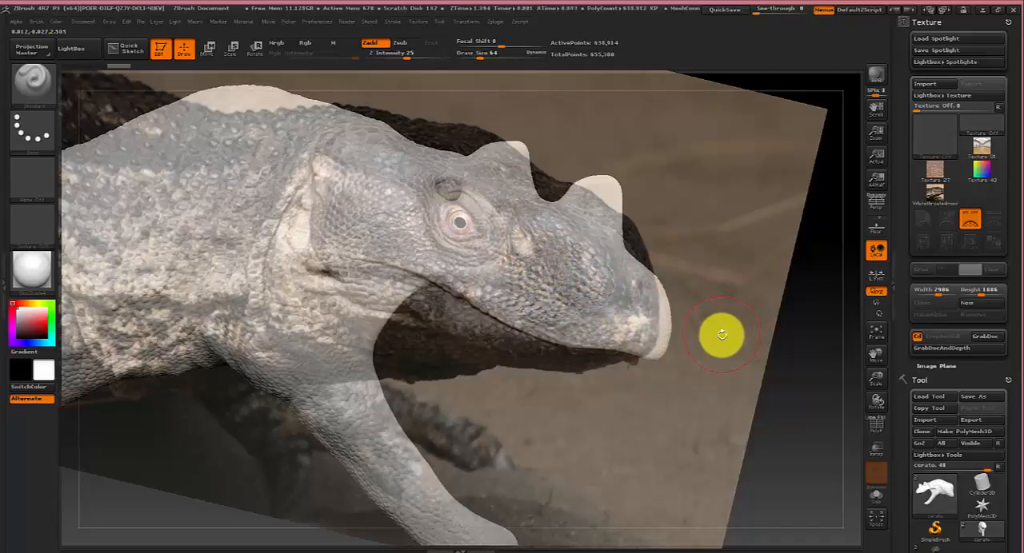
Turn off Spotlight mode and undo the raised sculpting stroke on the snout.
{"action": "key", "text": "shift+z"}
{"action": "mouse_move", "coordinate": [735, 357]}
{"action": "left_mouse_down"}
{"action": "mouse_move", "coordinate": [666, 367]}
{"action": "mouse_move", "coordinate": [729, 364]}
{"action": "left_mouse_up"}
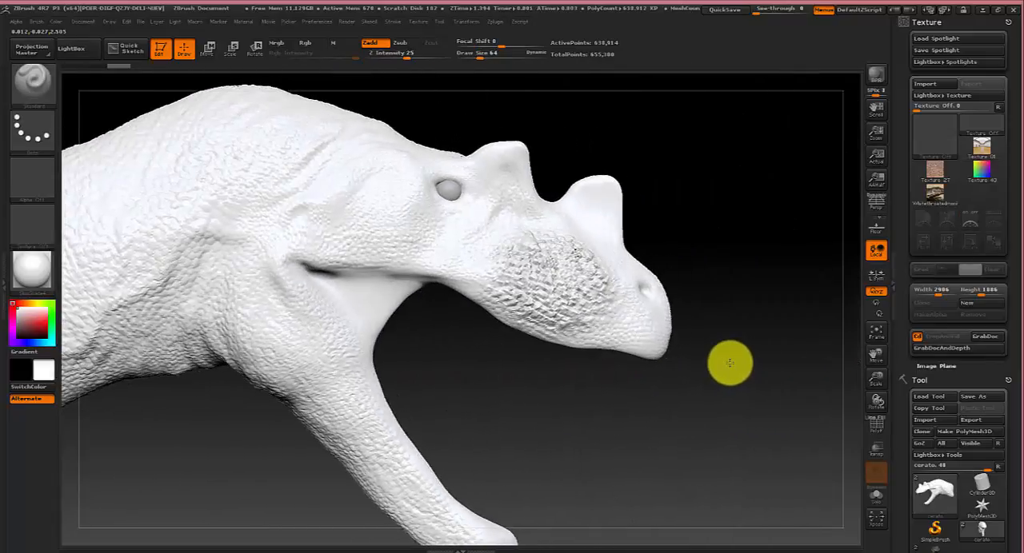
{"action": "key", "text": "ctrl+z"}
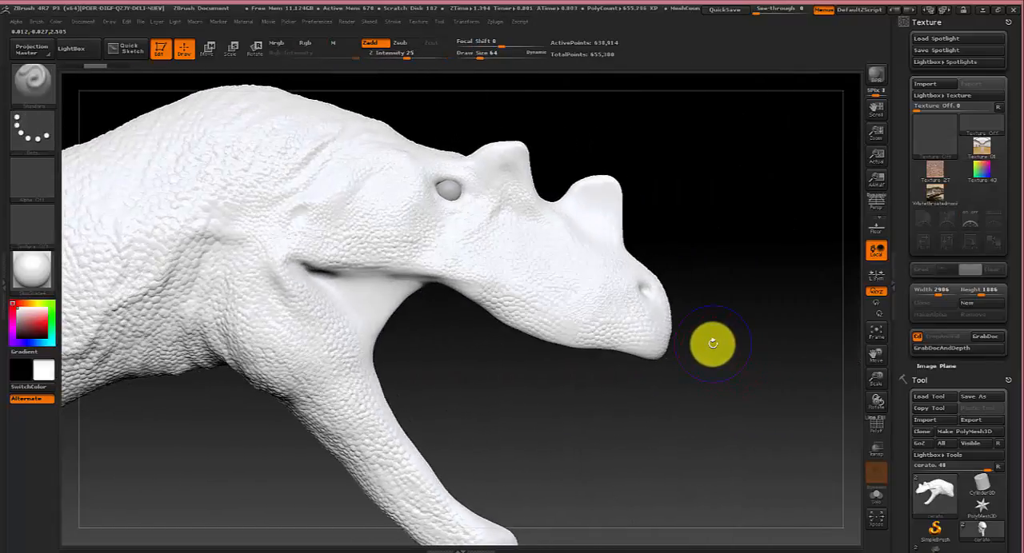
Turn Spotlight mode back on, set the brush to Rgb without Zadd, and paint the photo's color onto the snout.
{"action": "key", "text": "shift+z"}
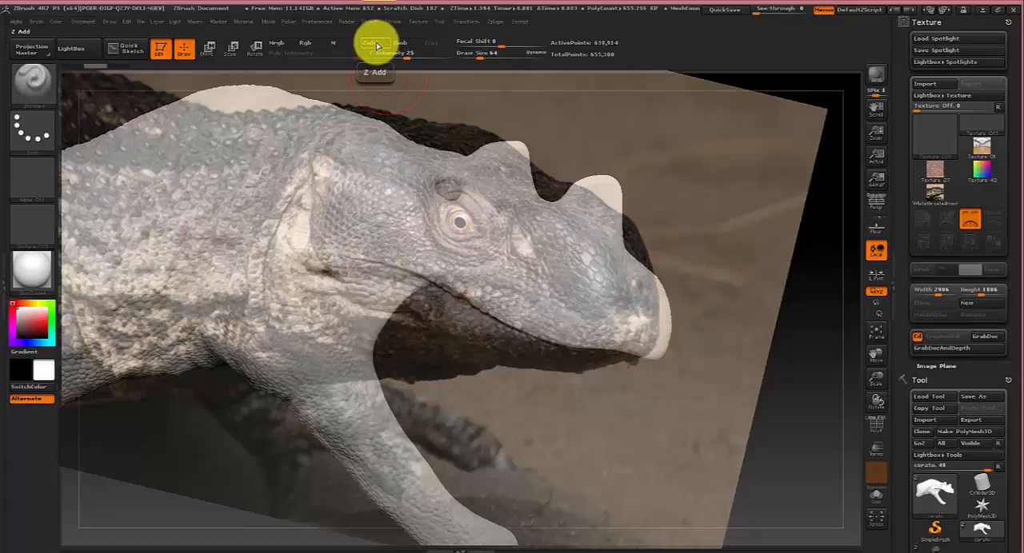
{"action": "left_click", "coordinate": [312, 44]}
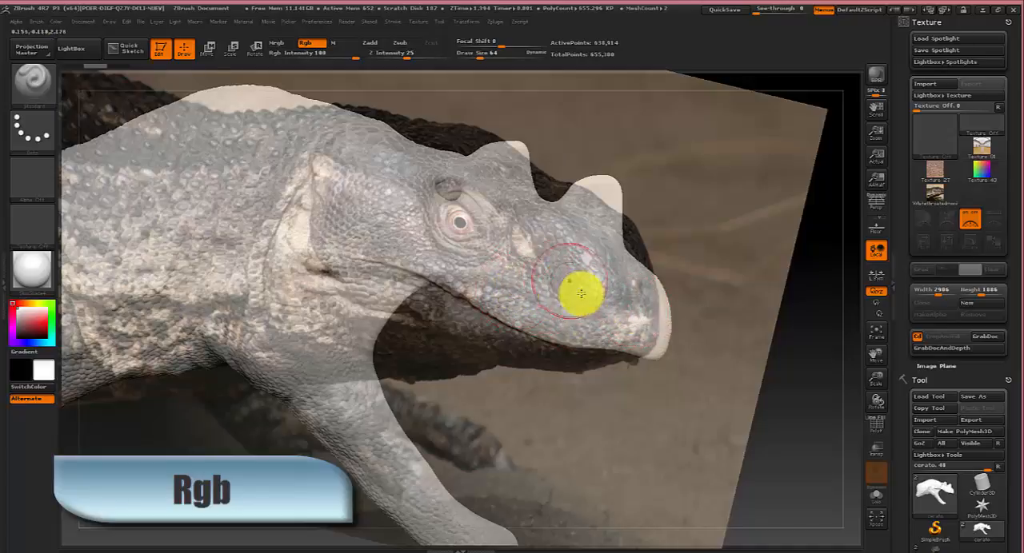
{"action": "mouse_move", "coordinate": [523, 286]}
{"action": "left_mouse_down"}
{"action": "mouse_move", "coordinate": [566, 298]}
{"action": "mouse_move", "coordinate": [518, 289]}
{"action": "mouse_move", "coordinate": [541, 267]}
{"action": "mouse_move", "coordinate": [574, 299]}
{"action": "mouse_move", "coordinate": [597, 293]}
{"action": "mouse_move", "coordinate": [561, 329]}
{"action": "mouse_move", "coordinate": [526, 295]}
{"action": "mouse_move", "coordinate": [475, 288]}
{"action": "mouse_move", "coordinate": [562, 303]}
{"action": "mouse_move", "coordinate": [493, 321]}
{"action": "mouse_move", "coordinate": [570, 373]}
{"action": "left_mouse_up"}
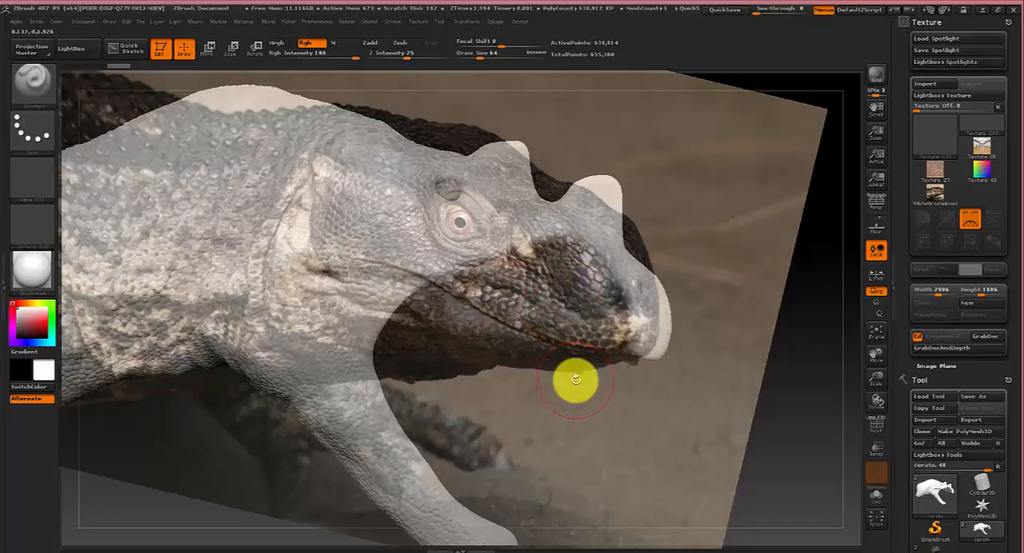
Turn off Spotlight mode to inspect the painted snout from the other side, then turn Spotlight back on.
{"action": "key", "text": "shift+z"}
{"action": "left_click_drag", "start_coordinate": [659, 418], "coordinate": [543, 418]}
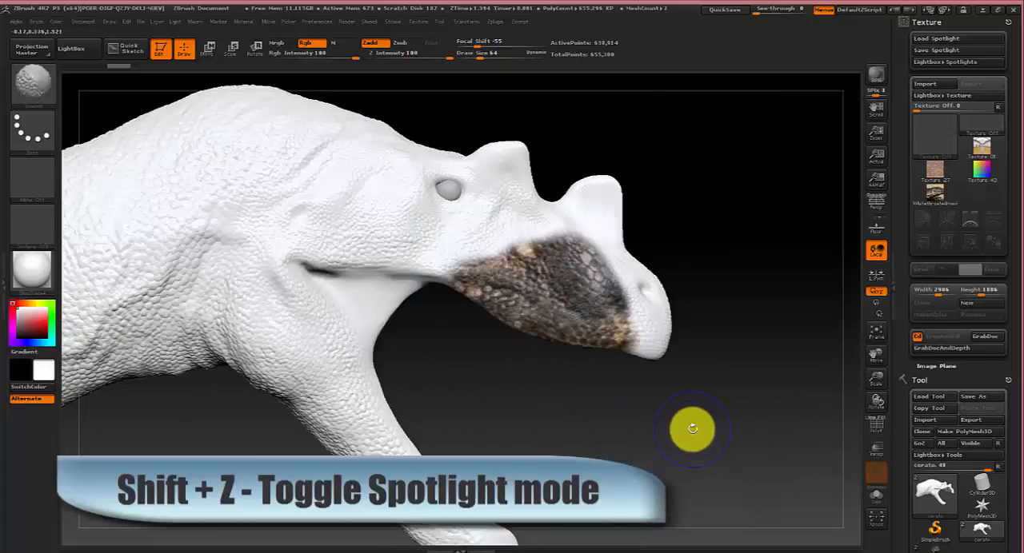
{"action": "key", "text": "shift+z"}
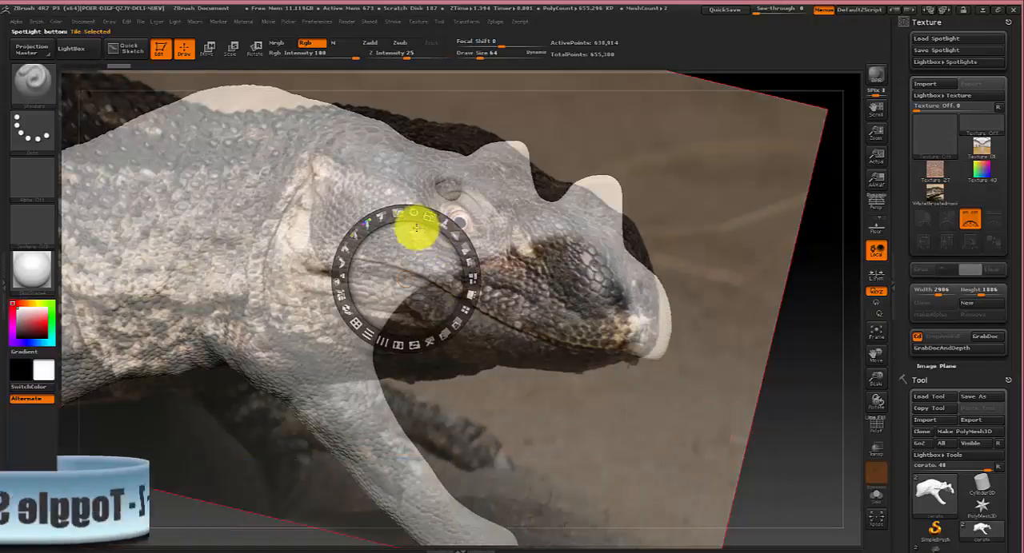
Rotate and reposition the Spotlight photo over the head, paint its color onto the cheek and along the upper jaw, and hide Spotlight.
{"action": "left_click_drag", "start_coordinate": [416, 206], "coordinate": [397, 206]}
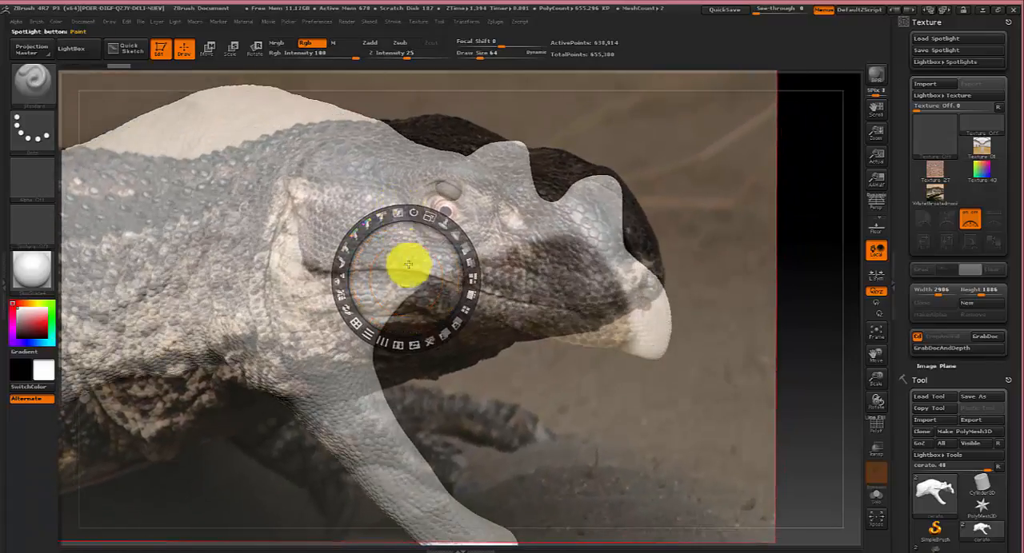
{"action": "mouse_move", "coordinate": [409, 268]}
{"action": "left_mouse_down"}
{"action": "mouse_move", "coordinate": [336, 231]}
{"action": "mouse_move", "coordinate": [389, 240]}
{"action": "left_mouse_up"}
{"action": "key", "text": "z"}
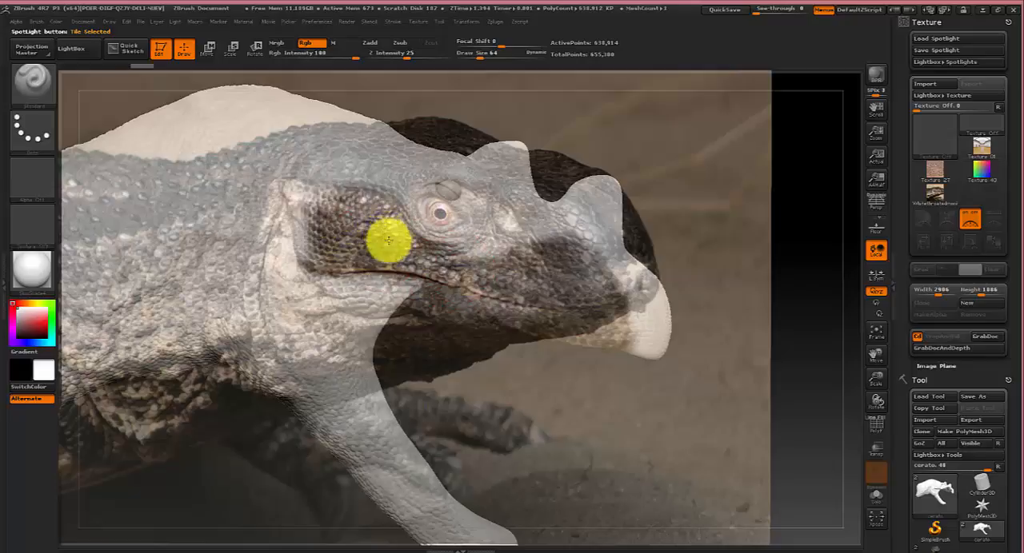
{"action": "key", "text": "shift+z"}
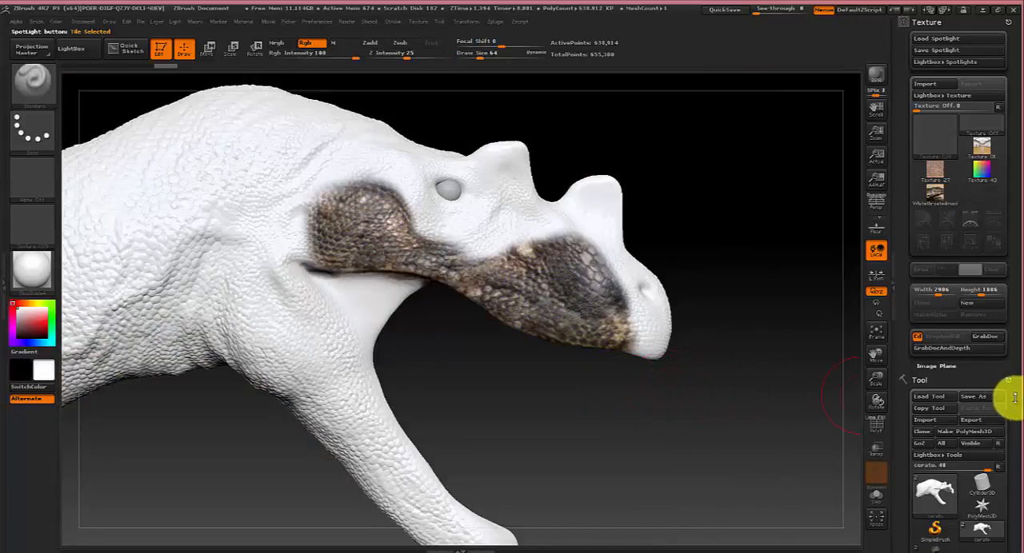
Switch to the cerato_colored tool, frame the model, and examine its fully projected skin texture from both sides.
{"action": "left_click_drag", "start_coordinate": [1016, 427], "coordinate": [1013, 348]}
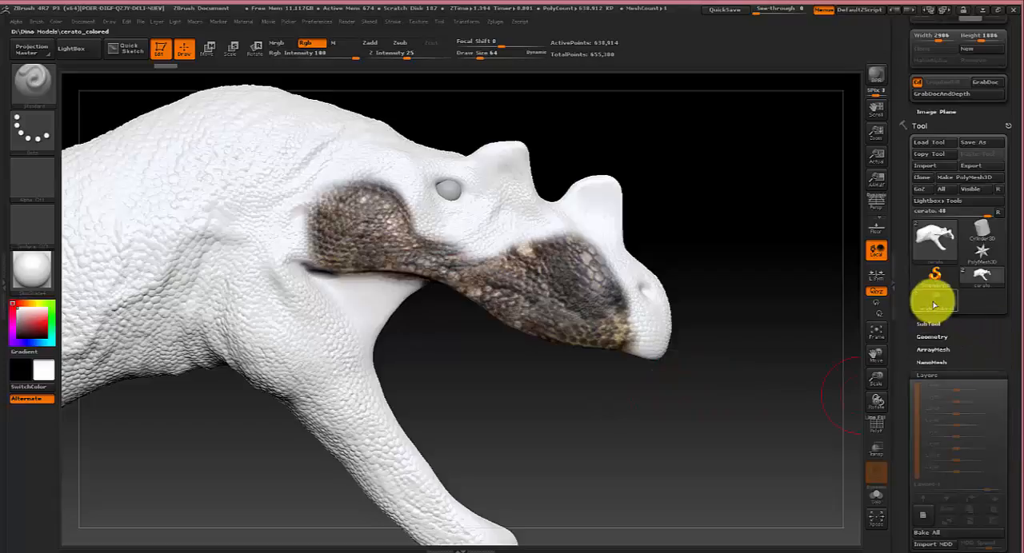
{"action": "left_click", "coordinate": [934, 301]}
{"action": "key", "text": "f"}
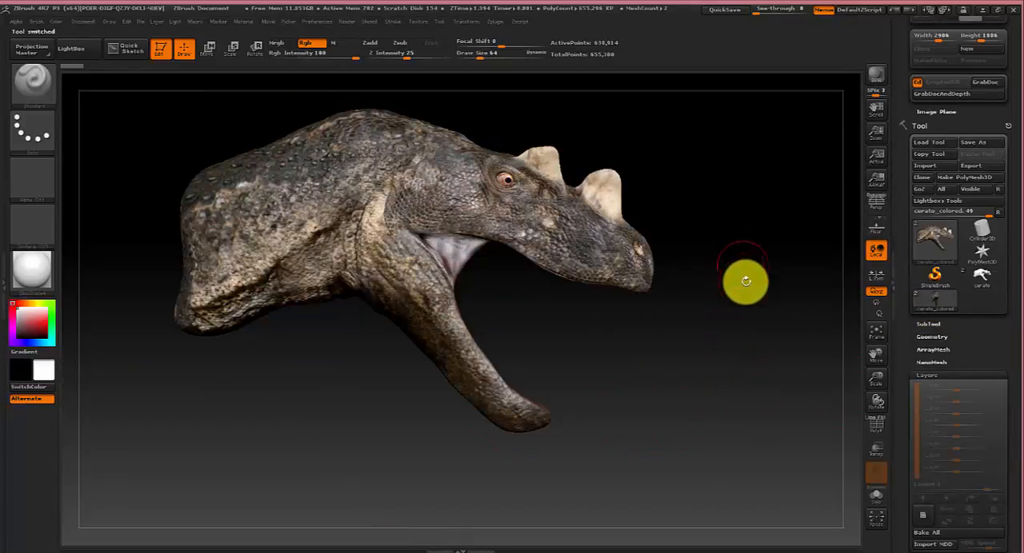
{"action": "mouse_move", "coordinate": [704, 360]}
{"action": "left_mouse_down"}
{"action": "mouse_move", "coordinate": [695, 355]}
{"action": "mouse_move", "coordinate": [706, 361]}
{"action": "left_mouse_up"}
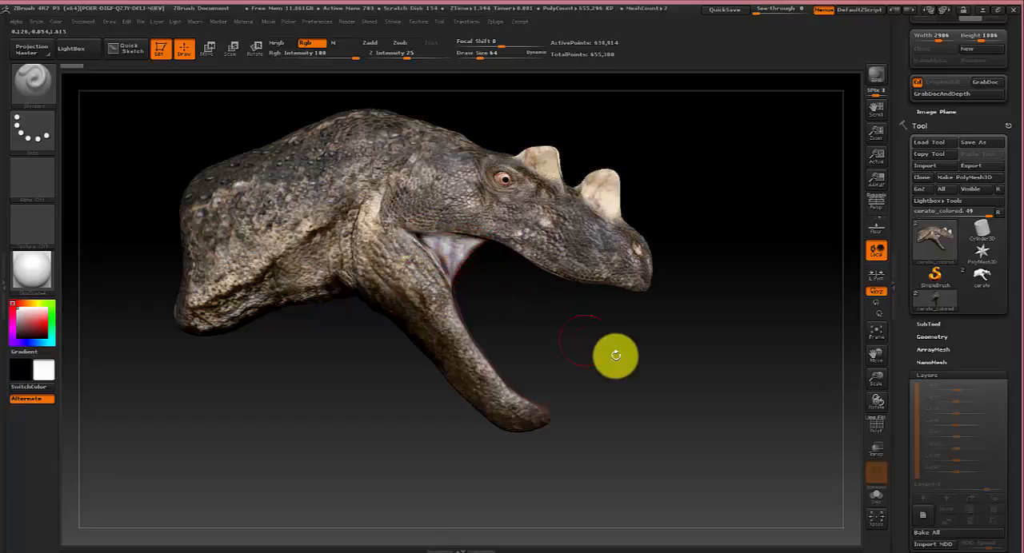
{"action": "left_click_drag", "start_coordinate": [616, 354], "coordinate": [691, 428]}
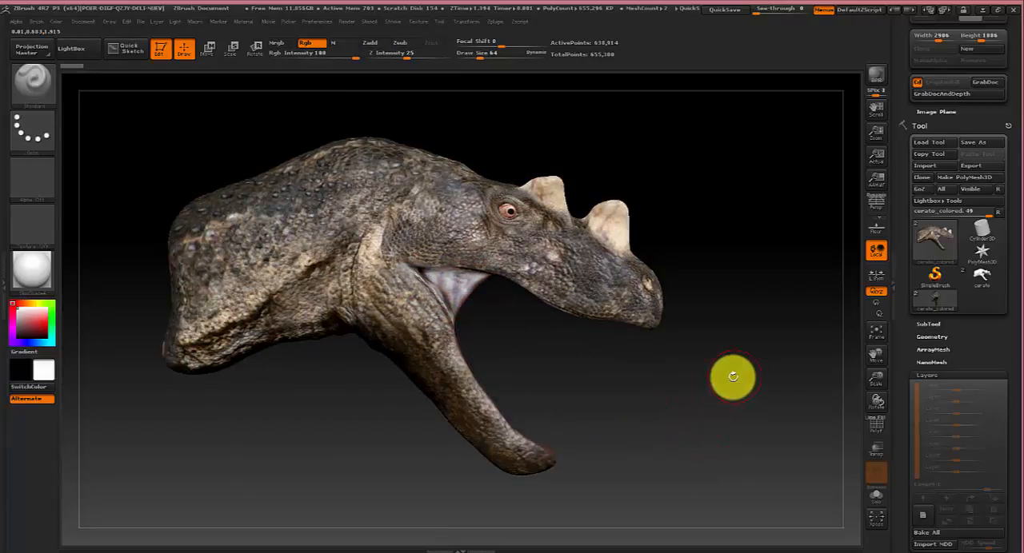
{"action": "left_click_drag", "start_coordinate": [731, 373], "coordinate": [663, 380]}
{"action": "left_click_drag", "start_coordinate": [331, 384], "coordinate": [532, 431]}
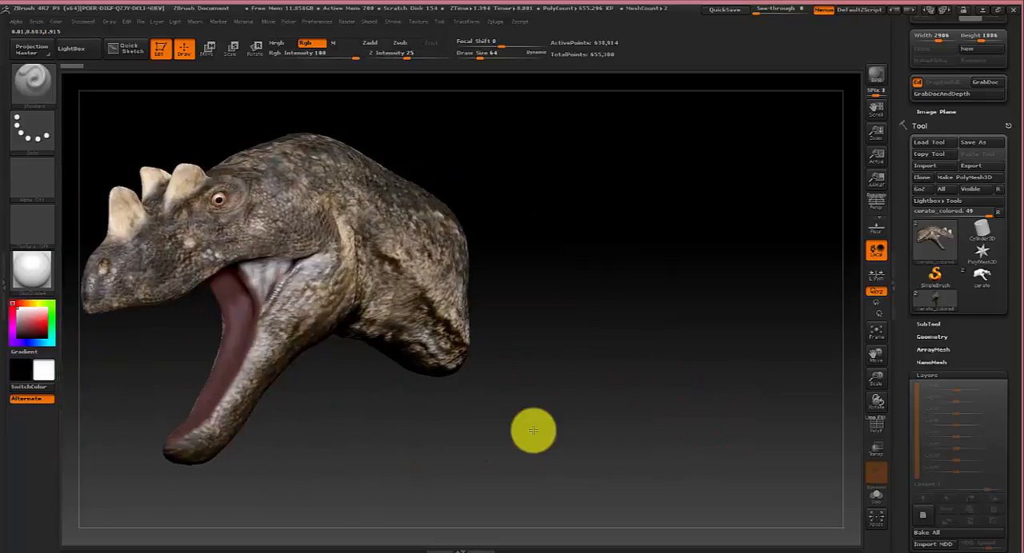